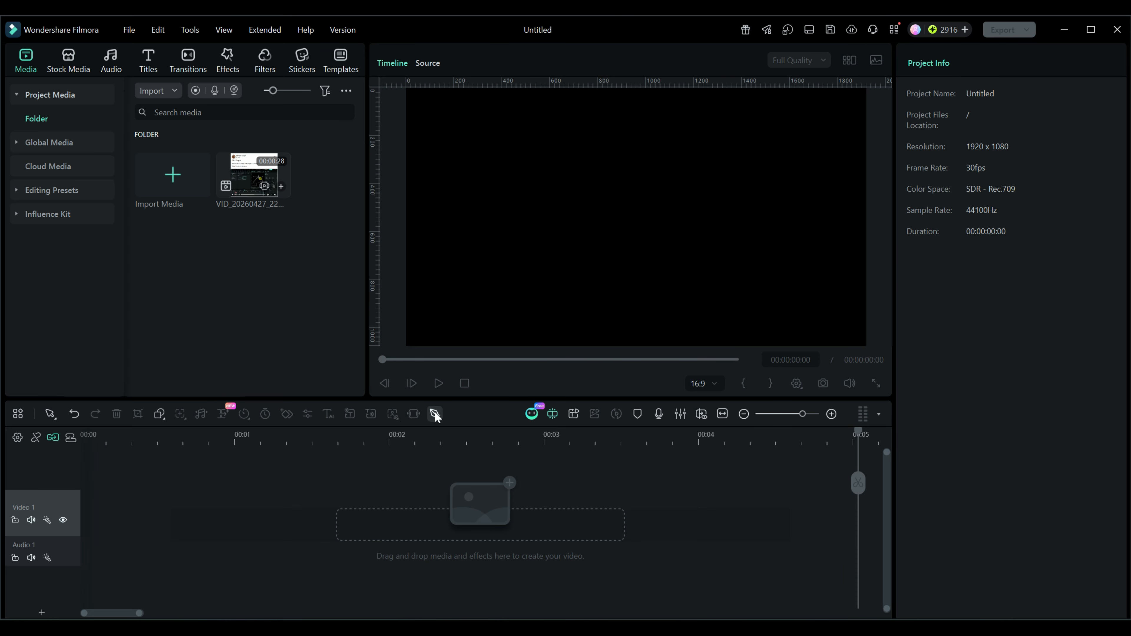
# Draw an open path of three straight segments with the Pen tool, rising to a peak, down to a right corner, and back inward
pyautogui.click(435, 414)
pyautogui.click(449, 305)
pyautogui.click(614, 148)
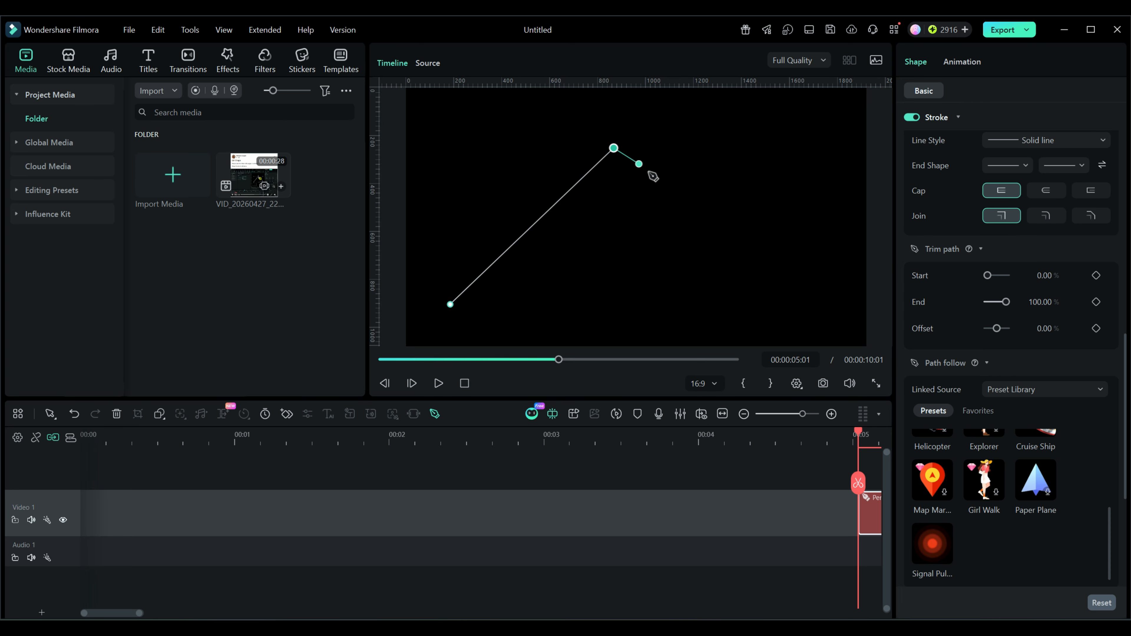
pyautogui.click(706, 217)
pyautogui.click(622, 298)
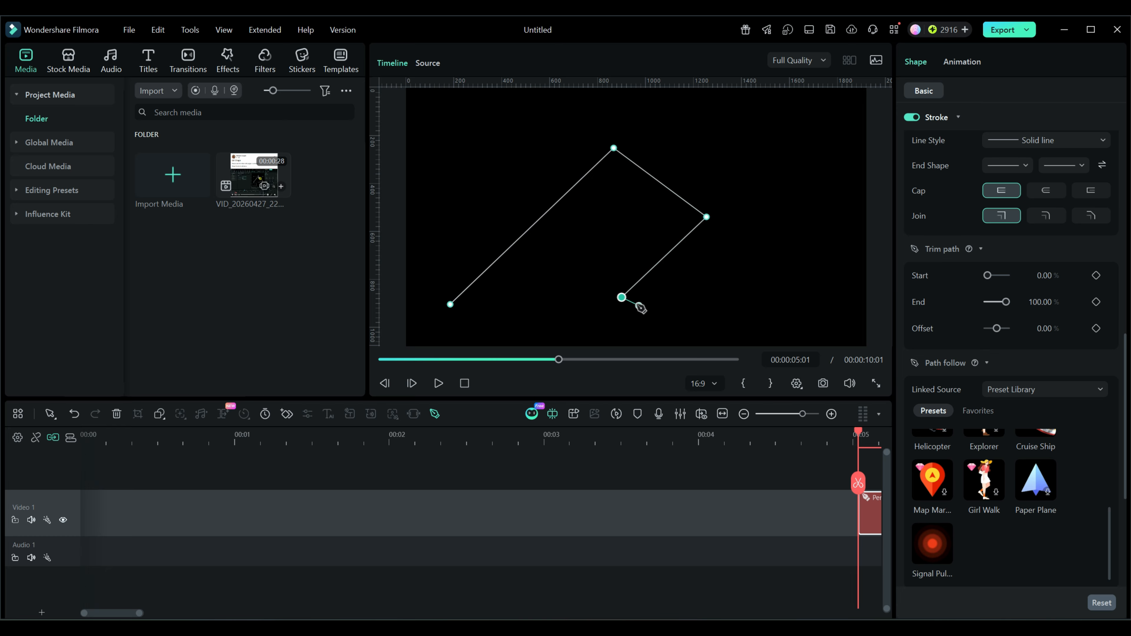
pyautogui.press('Return')
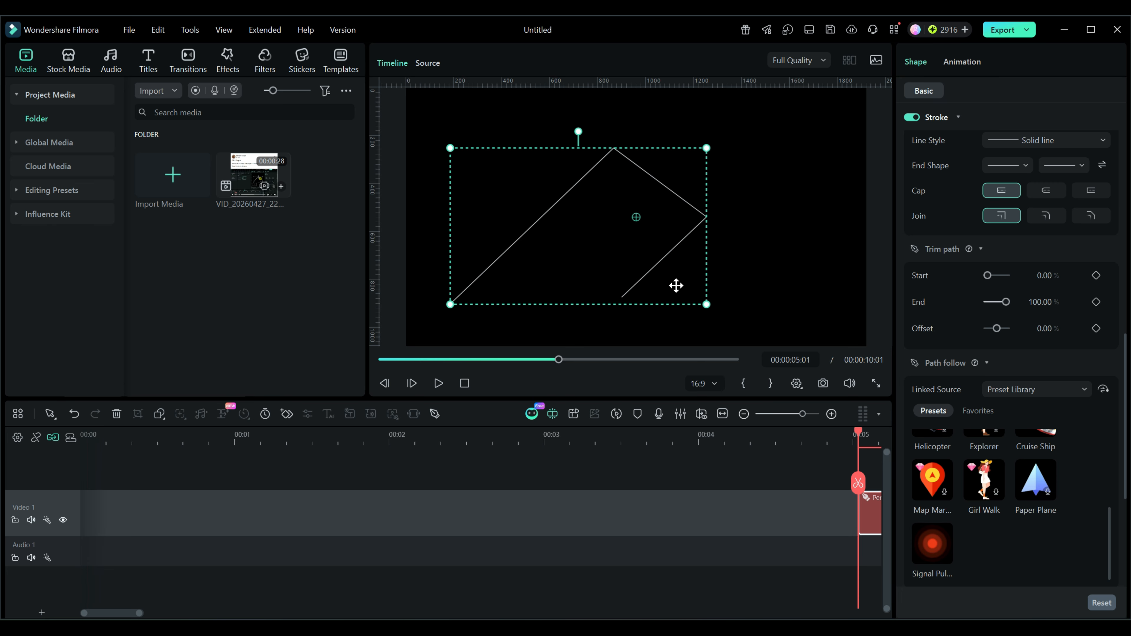
# Edit the path's points and shift the peak point and the right corner point slightly
pyautogui.doubleClick(654, 267)
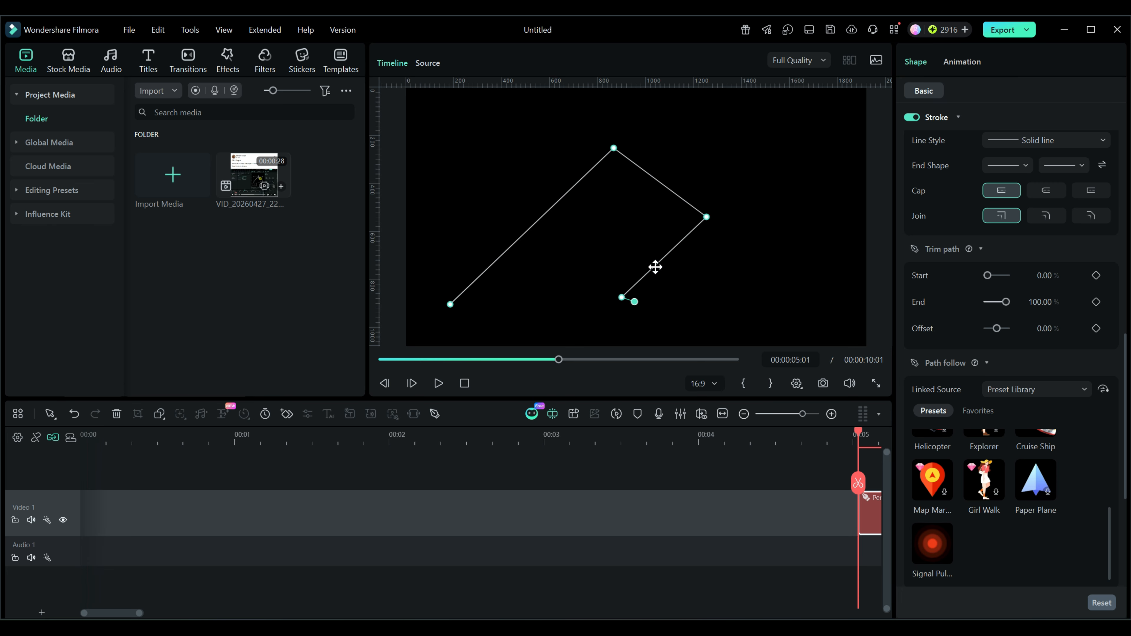
pyautogui.click(614, 150)
pyautogui.moveTo(614, 150)
pyautogui.mouseDown()
pyautogui.moveTo(553, 126)
pyautogui.moveTo(621, 124)
pyautogui.moveTo(613, 143)
pyautogui.mouseUp()
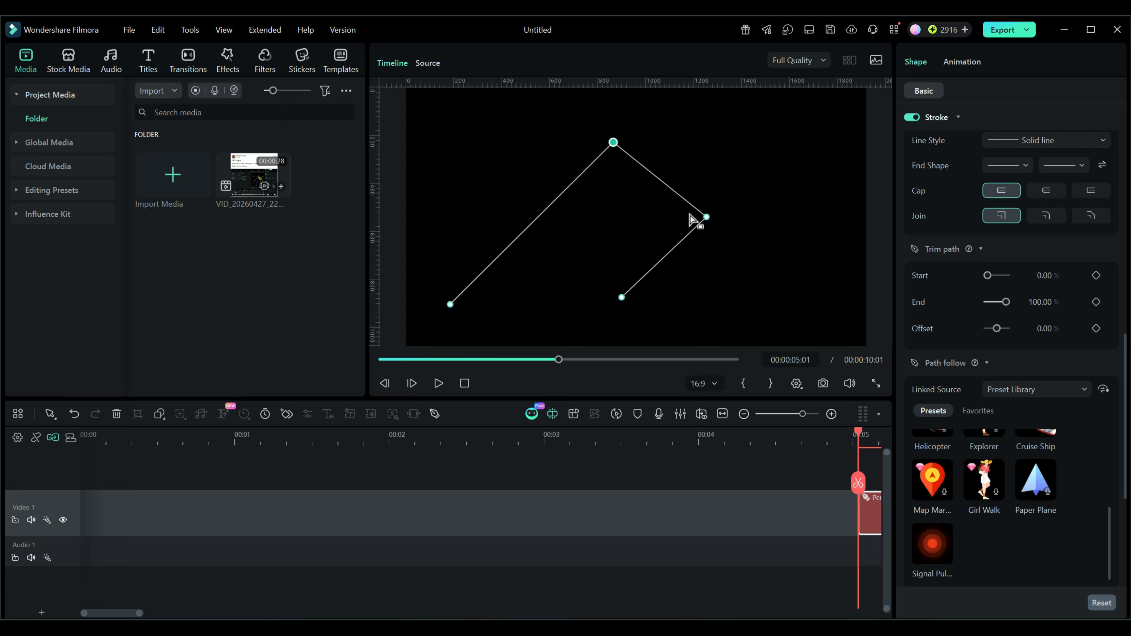
pyautogui.click(706, 218)
pyautogui.moveTo(706, 218); pyautogui.dragTo(703, 213)
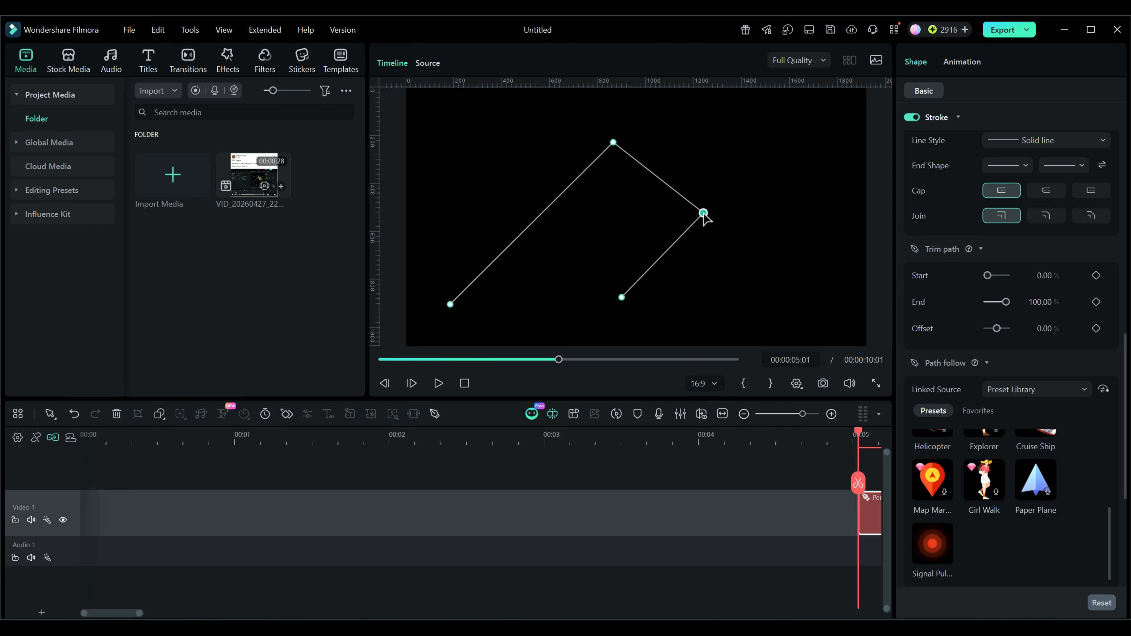
# Remove the peak point from the path and select the right corner point
pyautogui.click(613, 147)
pyautogui.click(614, 144)
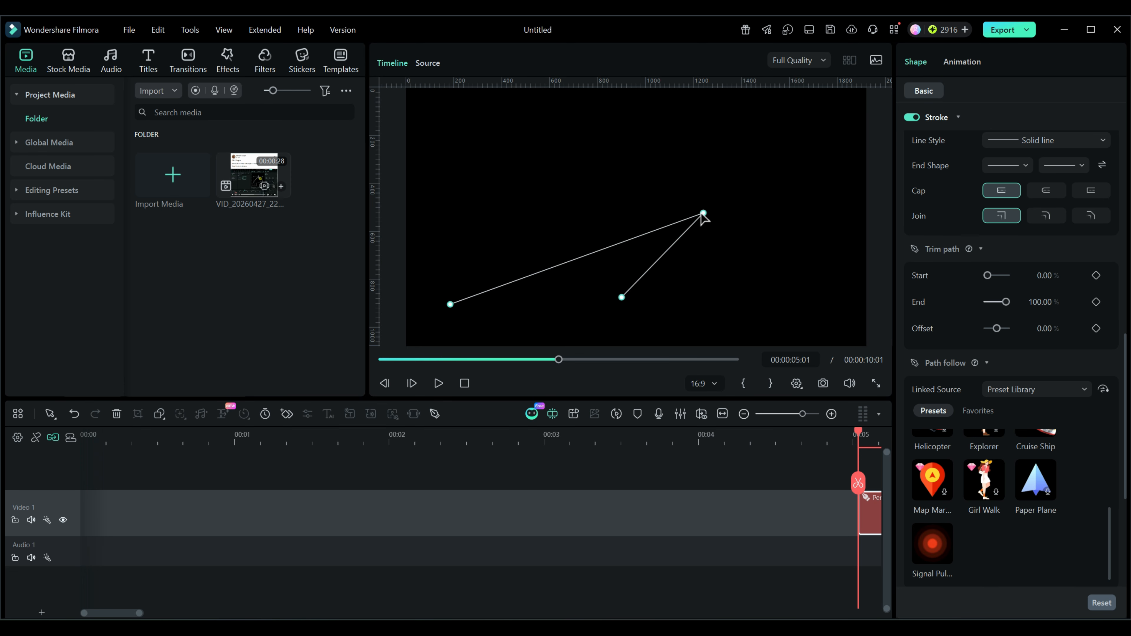
pyautogui.click(702, 213)
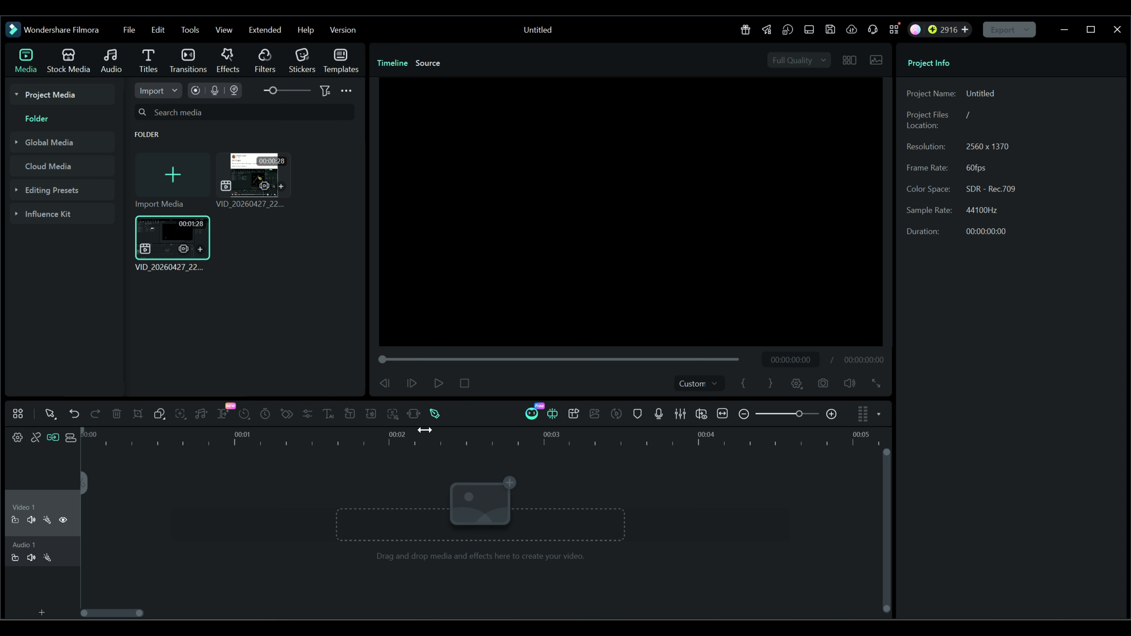
# Draw an open four-point path at the start of the timeline with the Pen tool, adding short handles to the peak and right corner points
pyautogui.click(434, 414)
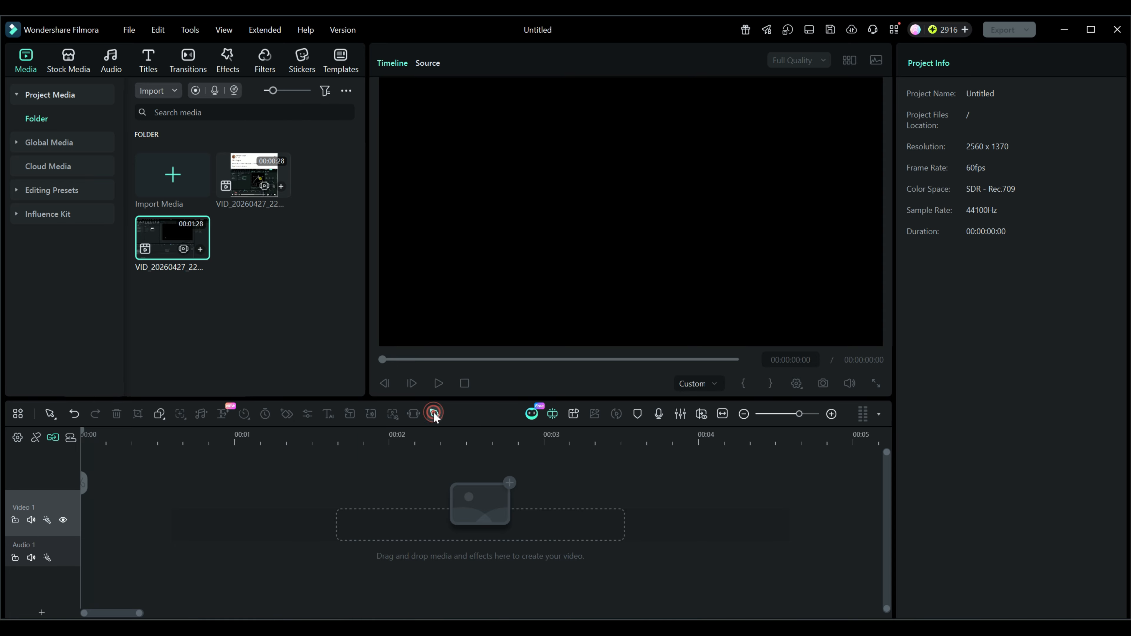
pyautogui.click(465, 319)
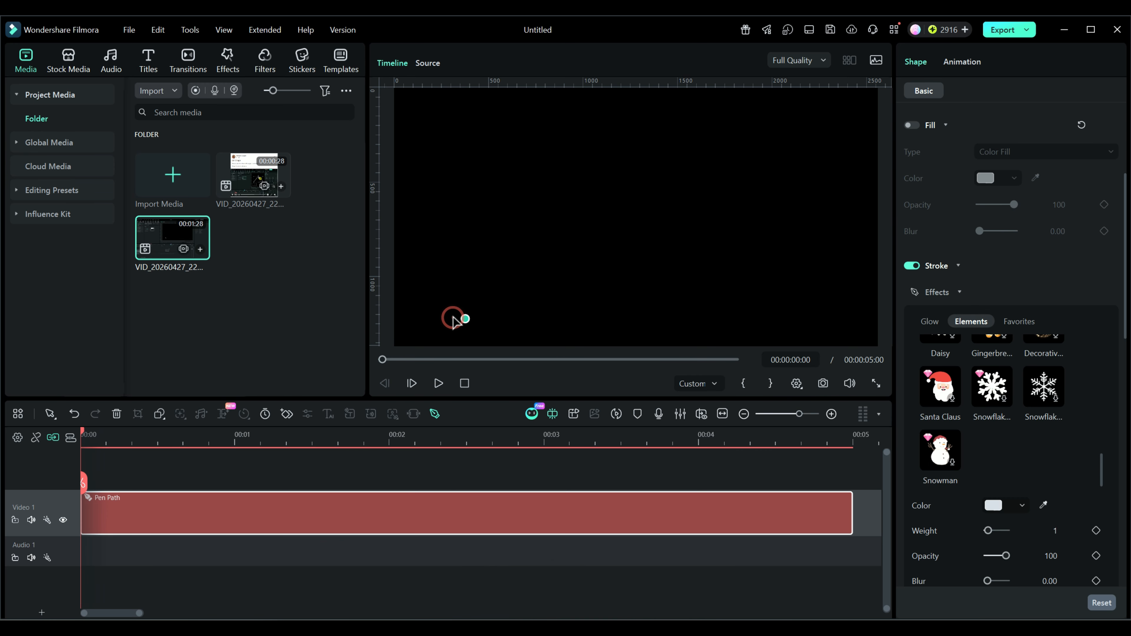
pyautogui.click(611, 141)
pyautogui.moveTo(610, 141)
pyautogui.mouseDown()
pyautogui.moveTo(630, 197)
pyautogui.moveTo(626, 186)
pyautogui.moveTo(656, 192)
pyautogui.moveTo(611, 147)
pyautogui.mouseUp()
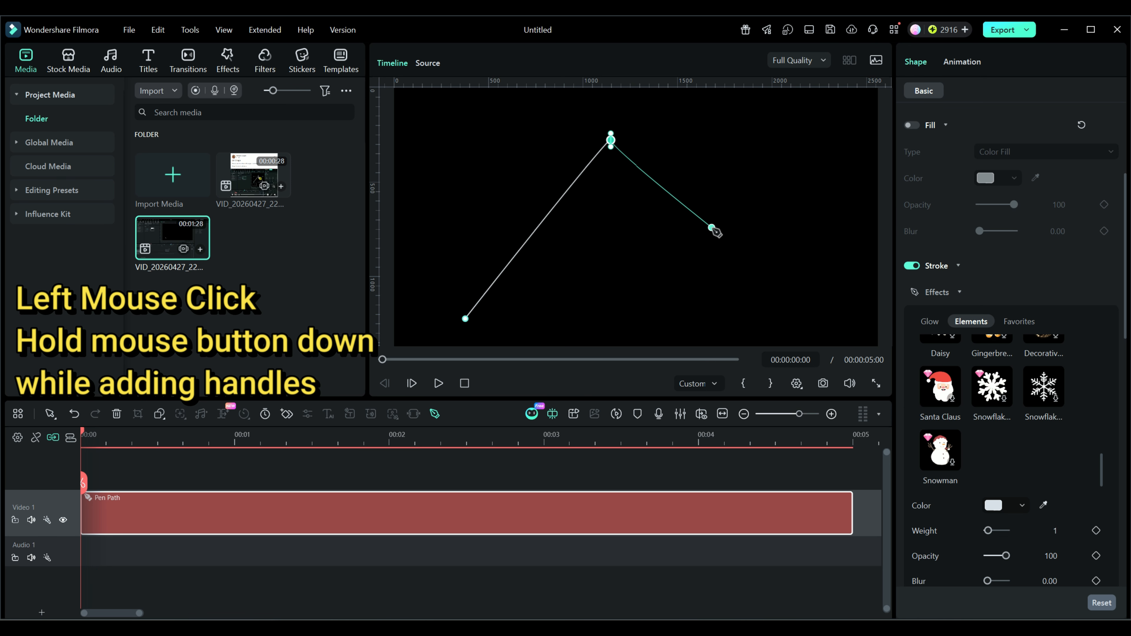
pyautogui.click(703, 216)
pyautogui.moveTo(705, 217)
pyautogui.mouseDown()
pyautogui.moveTo(693, 236)
pyautogui.moveTo(702, 219)
pyautogui.mouseUp()
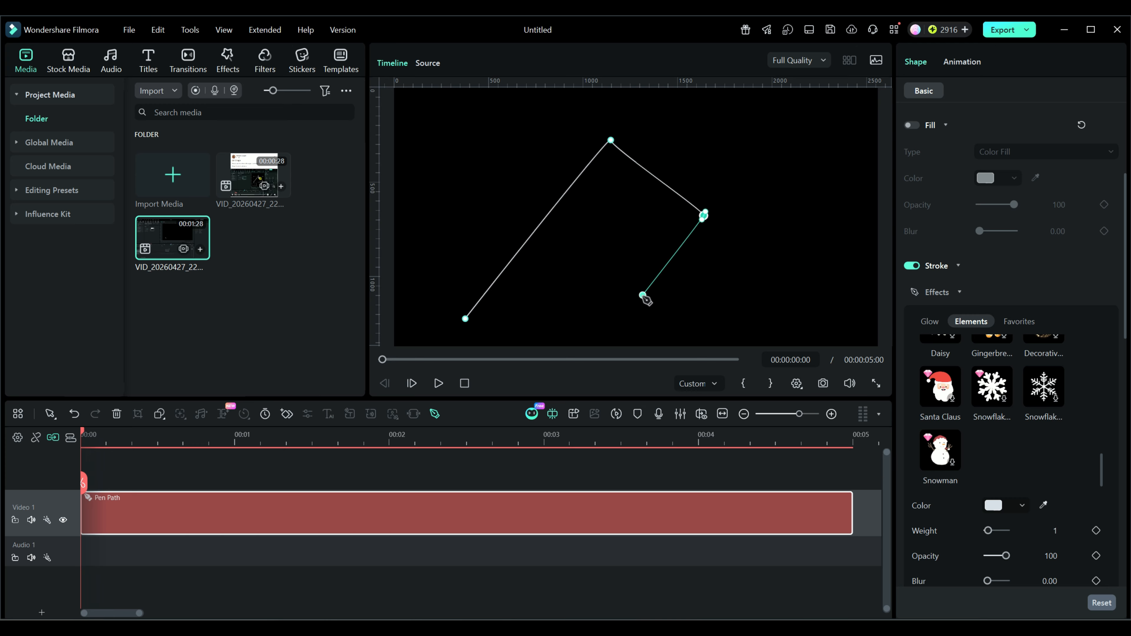
pyautogui.click(628, 317)
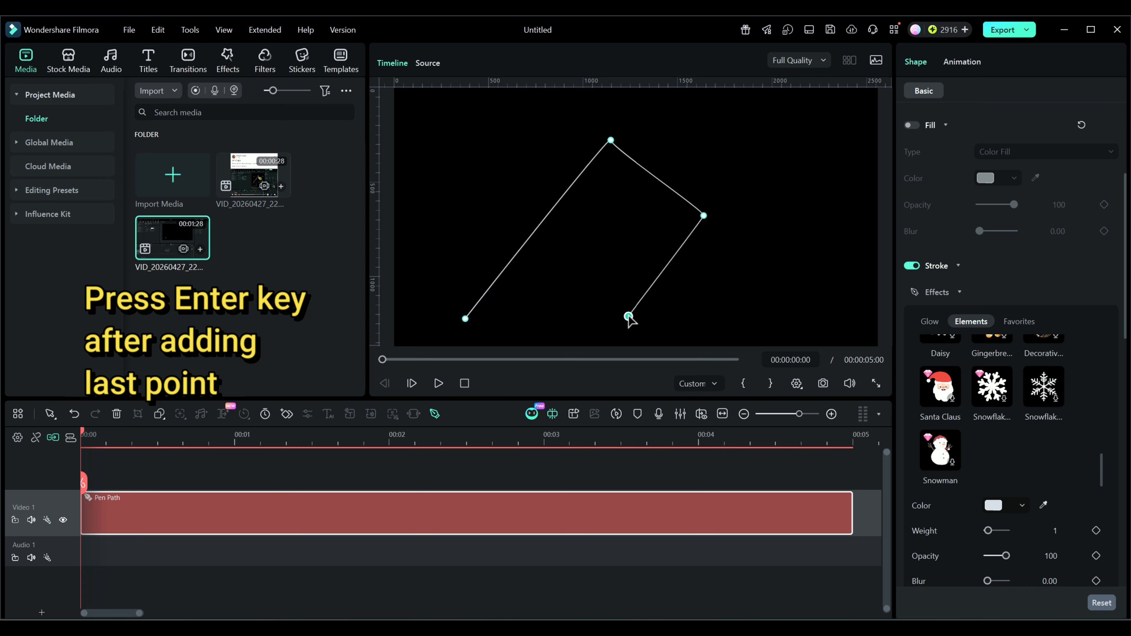
pyautogui.press('Return')
pyautogui.press('Return')
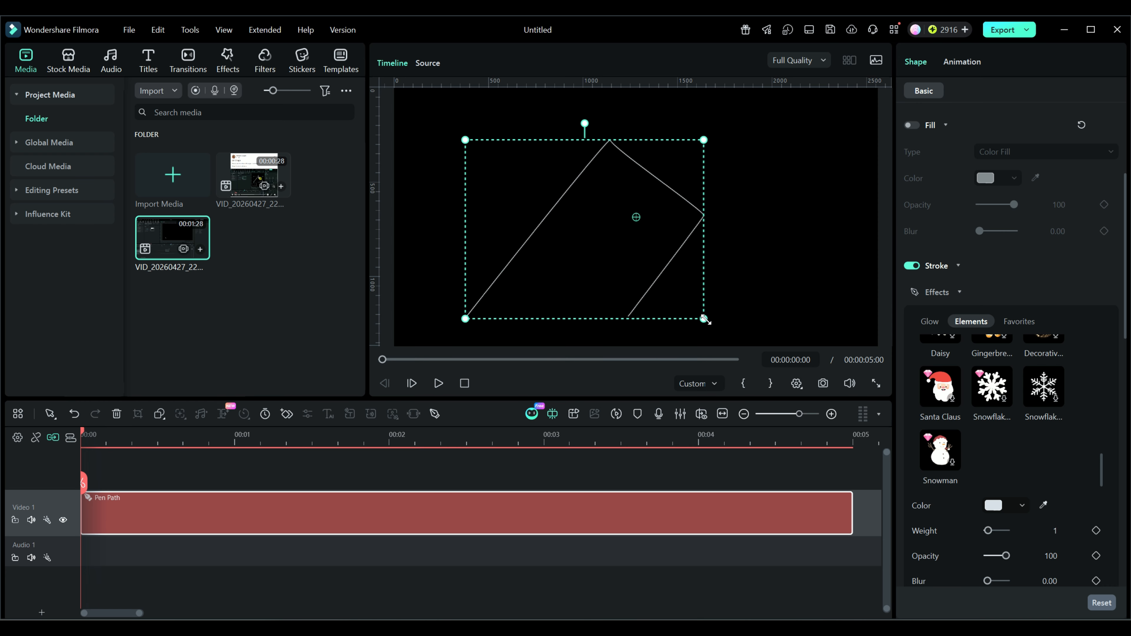
# Edit the path's points and pull the peak point's handle outward to curve the segment leading to the right corner
pyautogui.doubleClick(663, 270)
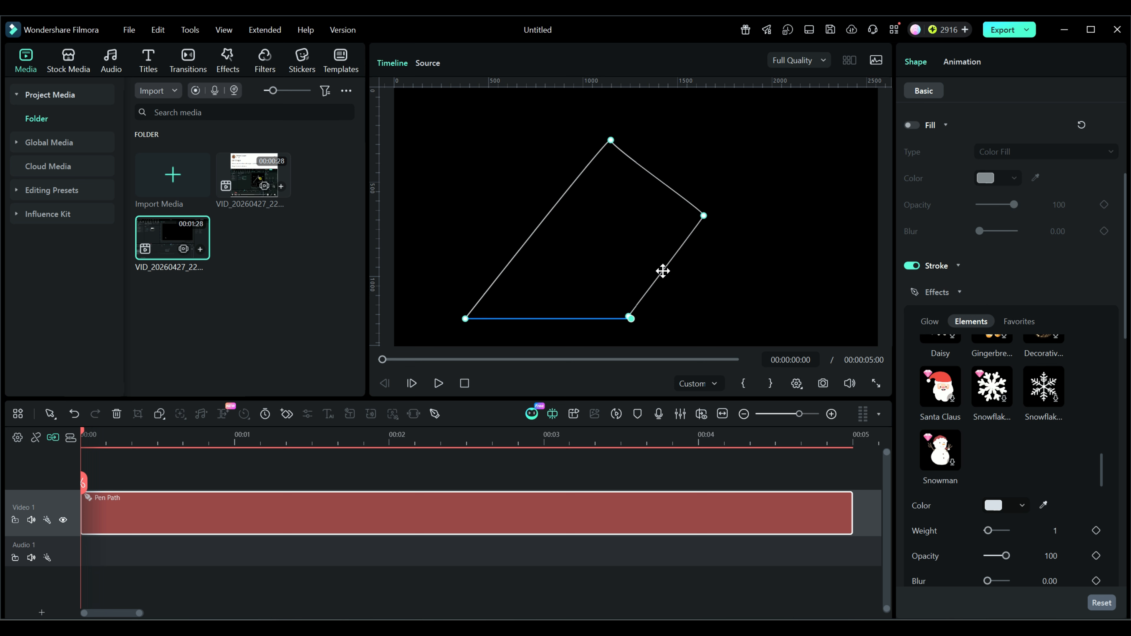
pyautogui.press('Delete')
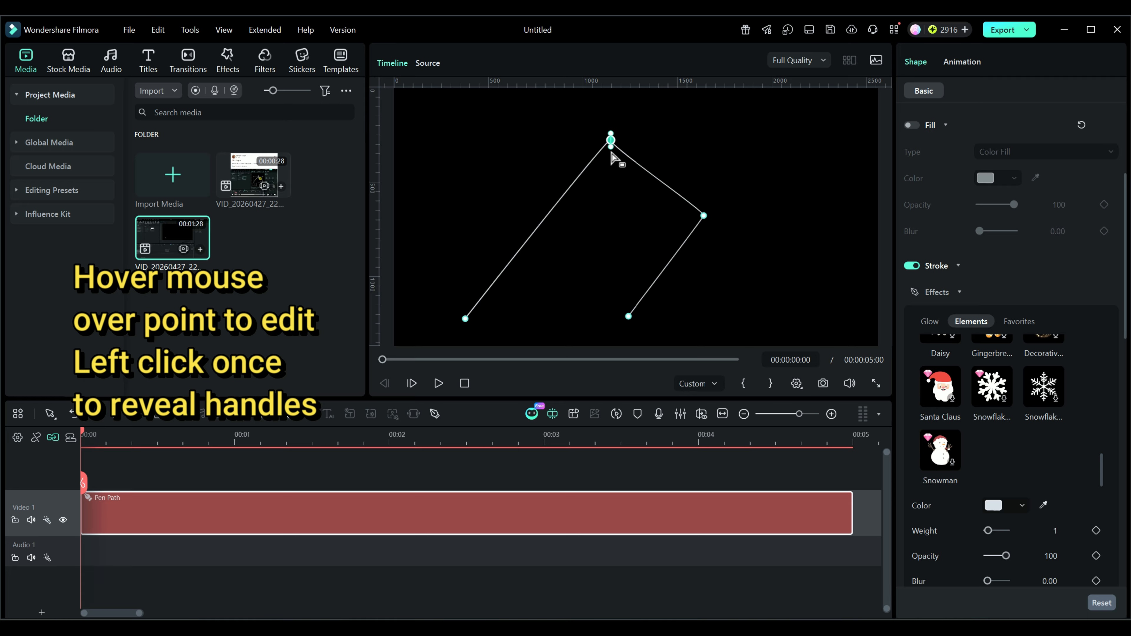
pyautogui.moveTo(611, 147); pyautogui.dragTo(612, 150)
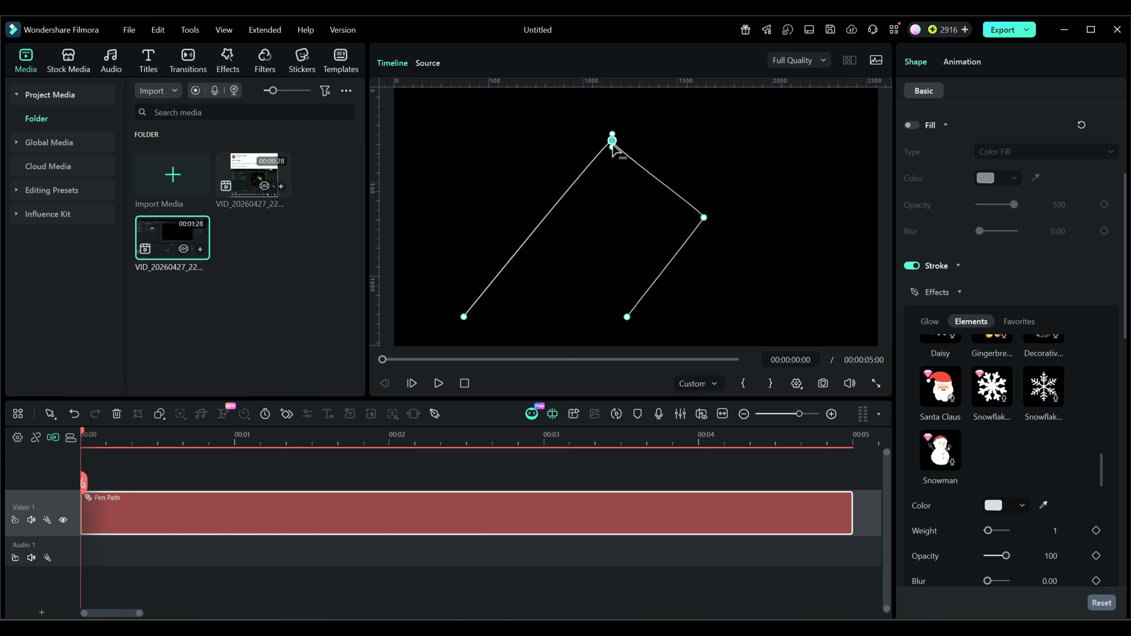
pyautogui.moveTo(613, 151); pyautogui.dragTo(659, 137)
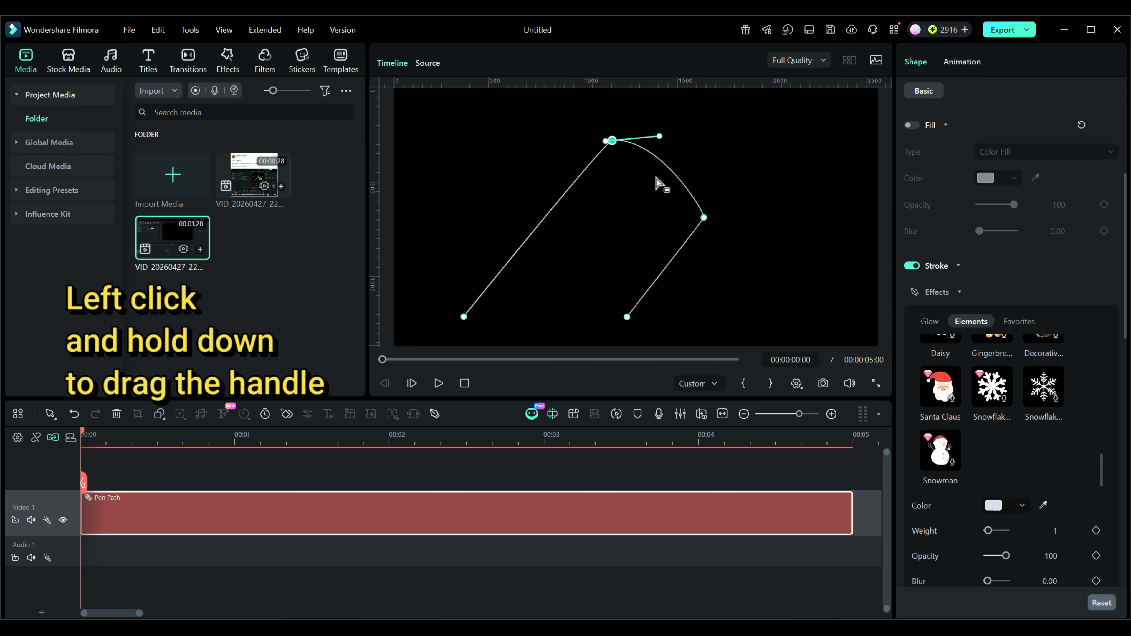
pyautogui.moveTo(609, 143)
pyautogui.mouseDown()
pyautogui.moveTo(520, 130)
pyautogui.moveTo(607, 138)
pyautogui.mouseUp()
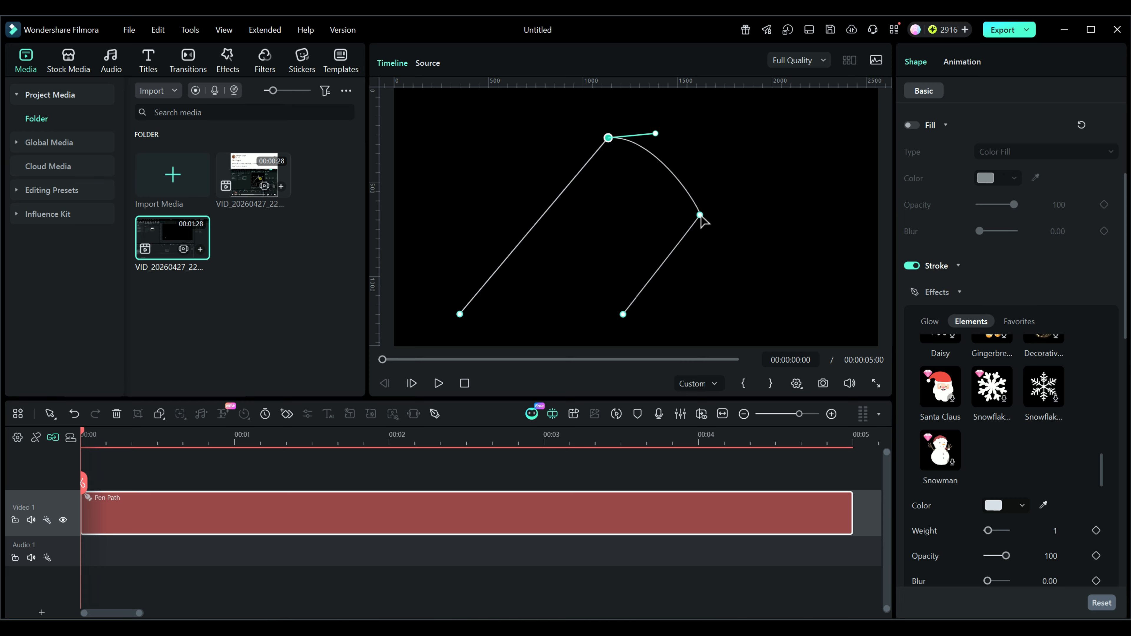
# Pull the right corner point's handle upward to round the curve further, and nudge the path's end point slightly
pyautogui.click(700, 216)
pyautogui.moveTo(702, 214); pyautogui.dragTo(714, 190)
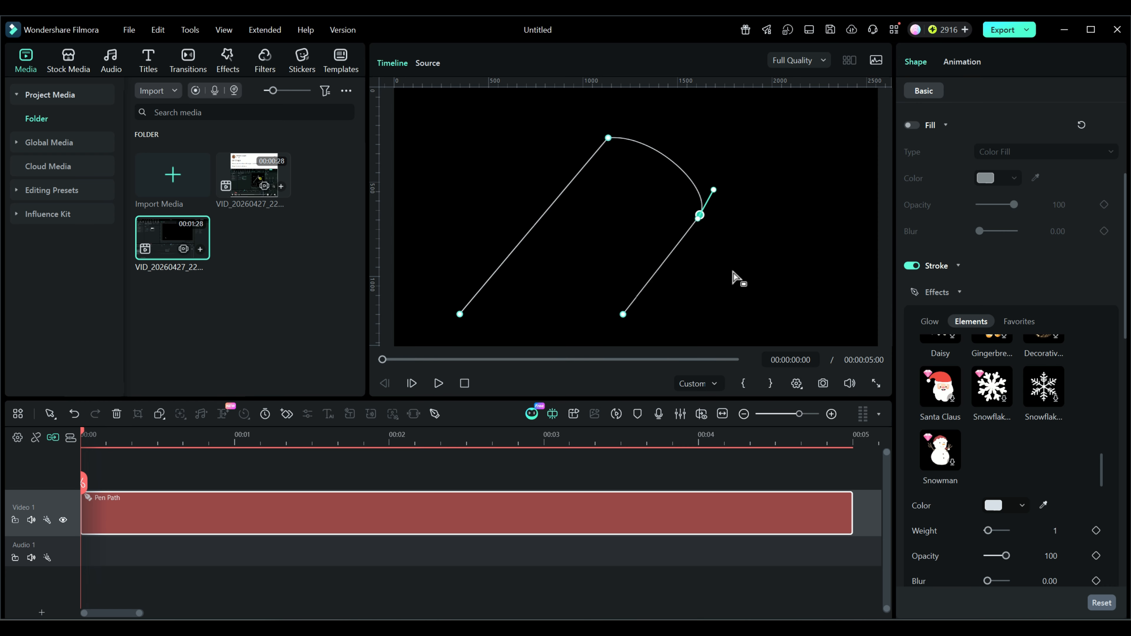
pyautogui.click(624, 317)
pyautogui.moveTo(623, 315)
pyautogui.mouseDown()
pyautogui.moveTo(682, 317)
pyautogui.moveTo(626, 315)
pyautogui.mouseUp()
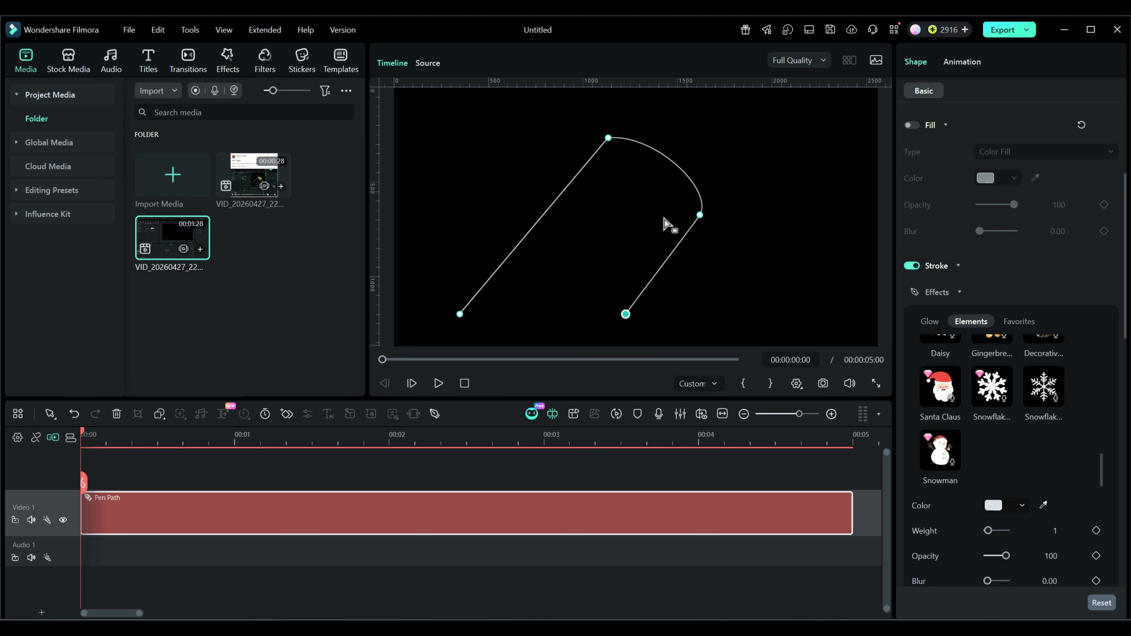
# Set the Trim path End to 0% and add a keyframe for it at the start of the clip
pyautogui.scroll(-6, 1067, 452)
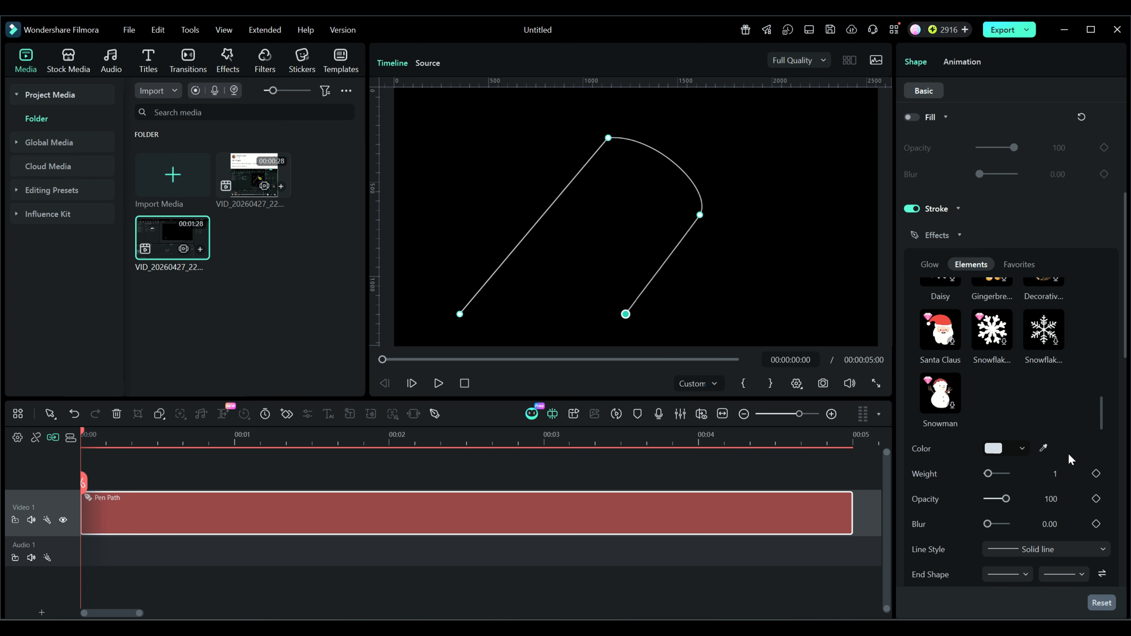
pyautogui.scroll(-3, 1068, 456)
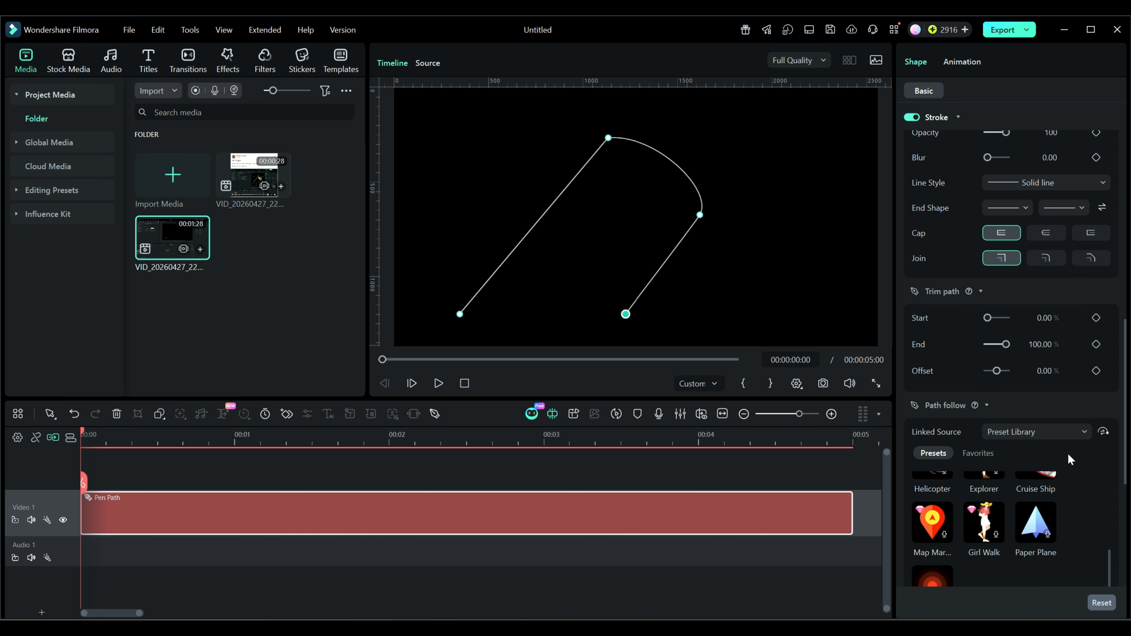
pyautogui.scroll(-1, 1071, 459)
pyautogui.scroll(4, 1071, 460)
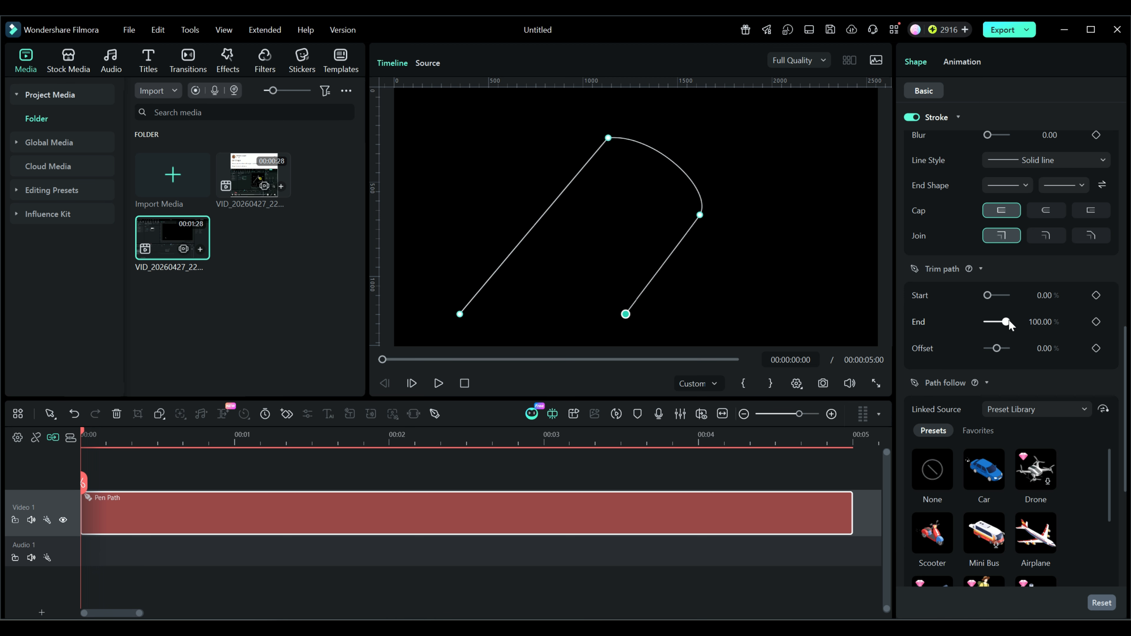
pyautogui.moveTo(1005, 321); pyautogui.dragTo(968, 317)
pyautogui.click(1095, 321)
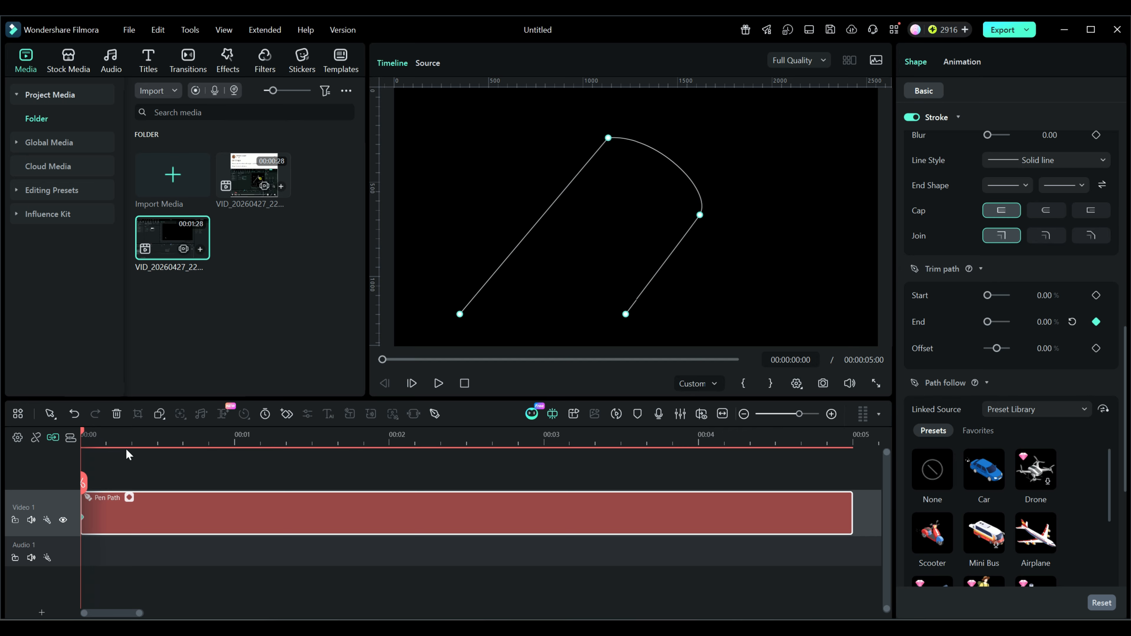
# Set the Trim path End to 100% at 00:00:04:52 and play back the animation
pyautogui.click(831, 443)
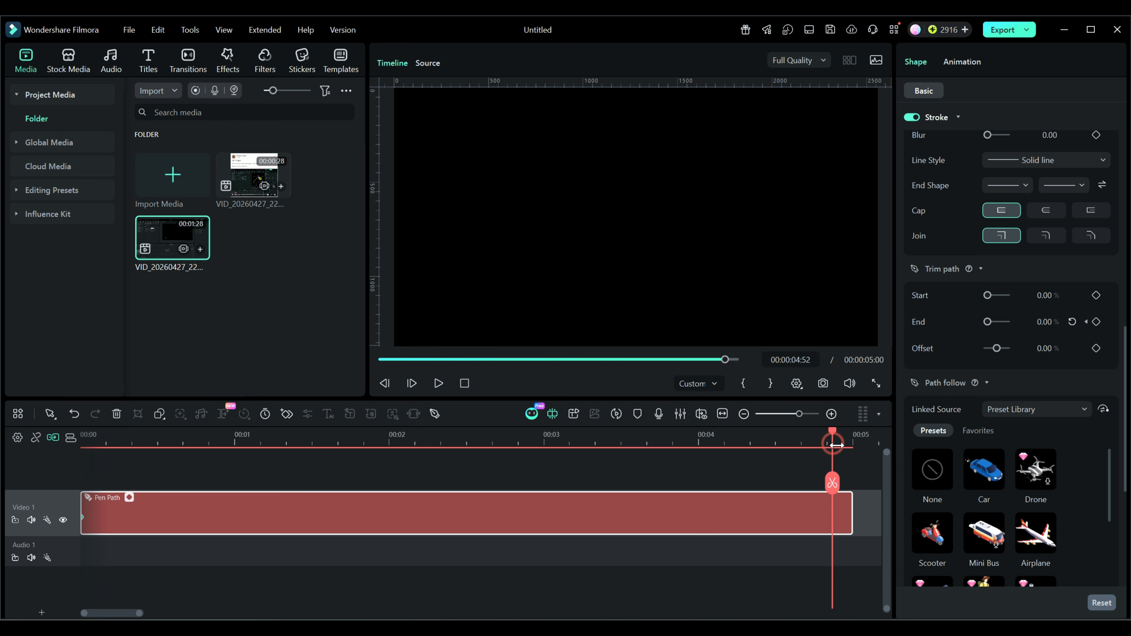
pyautogui.moveTo(987, 326); pyautogui.dragTo(1024, 326)
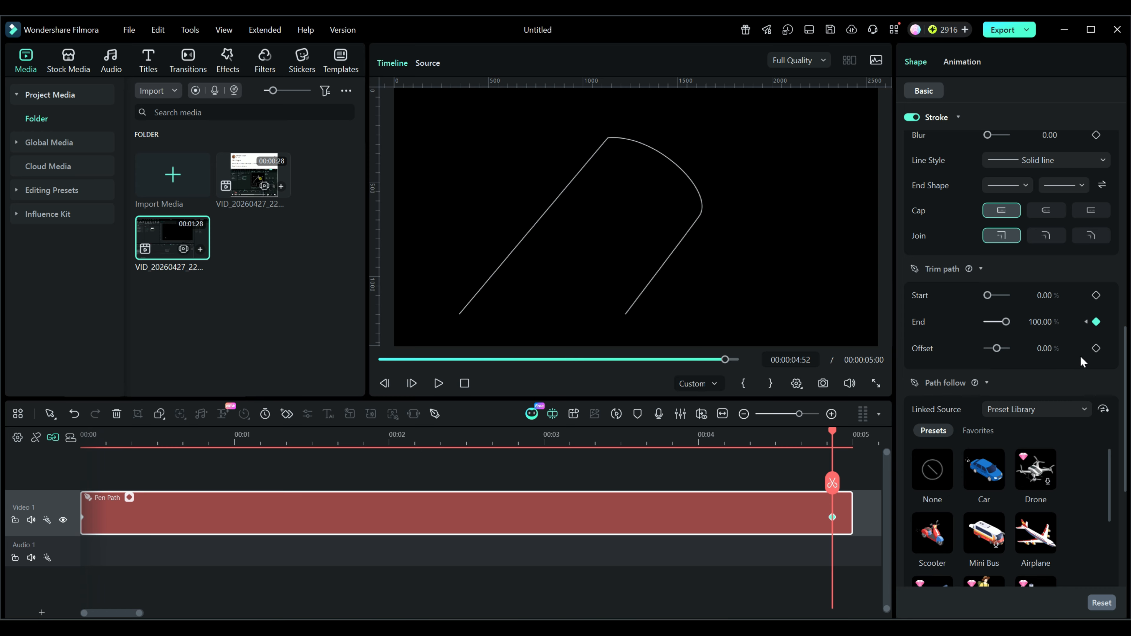
pyautogui.click(439, 383)
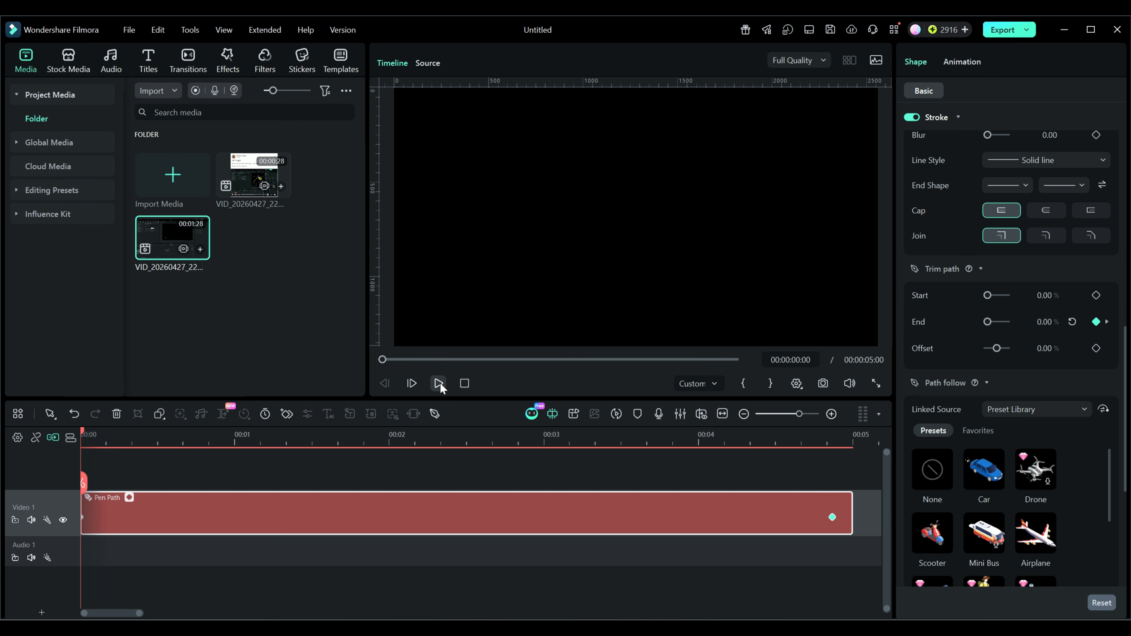